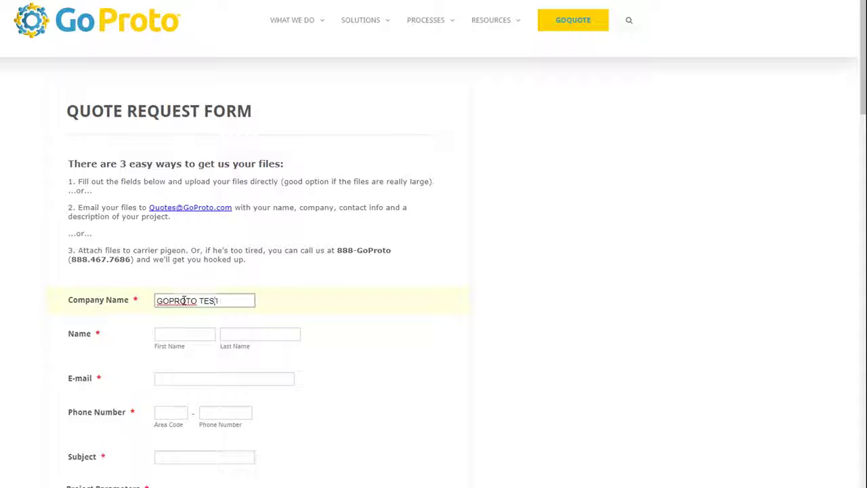
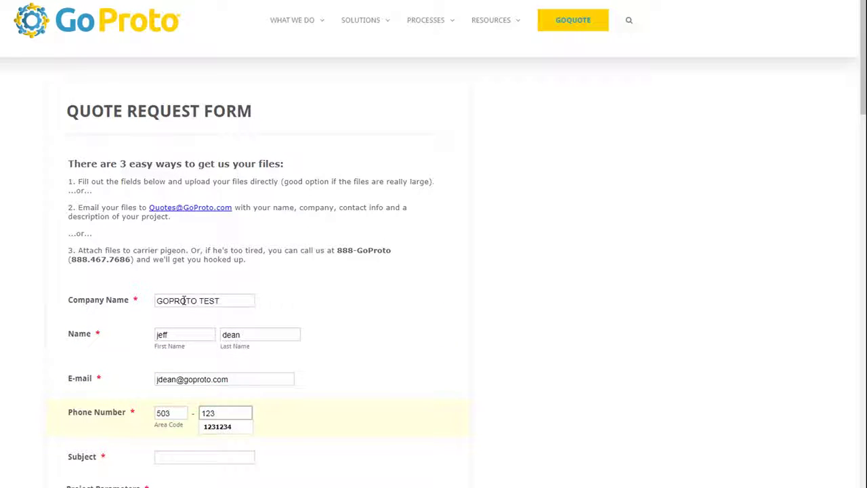
# Enter the contact's name, e-mail and phone, subject '3d printing - test co' and parameters text 'enter parameters here'.
pyautogui.write('1234')
pyautogui.press('Tab')
pyautogui.write('3d printing - test co')
pyautogui.press('Tab')
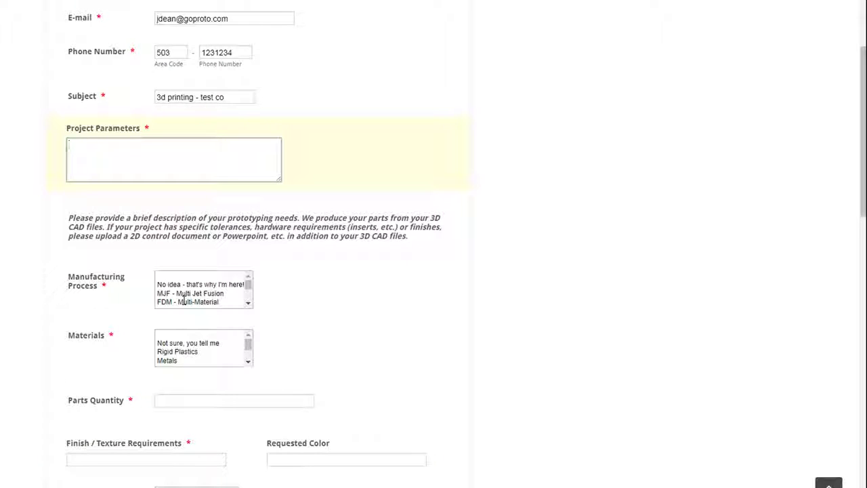
pyautogui.write('enter parameters here')
# Request MJF in Rigid Plastics, quantity 500, finish 'clear', color 'red', with 2 Day shipping.
pyautogui.press('Tab')
pyautogui.press('Down')
pyautogui.press('Down')
pyautogui.press('Tab')
pyautogui.press('Down')
pyautogui.press('Down')
pyautogui.press('Tab')
pyautogui.write('500')
pyautogui.press('Tab')
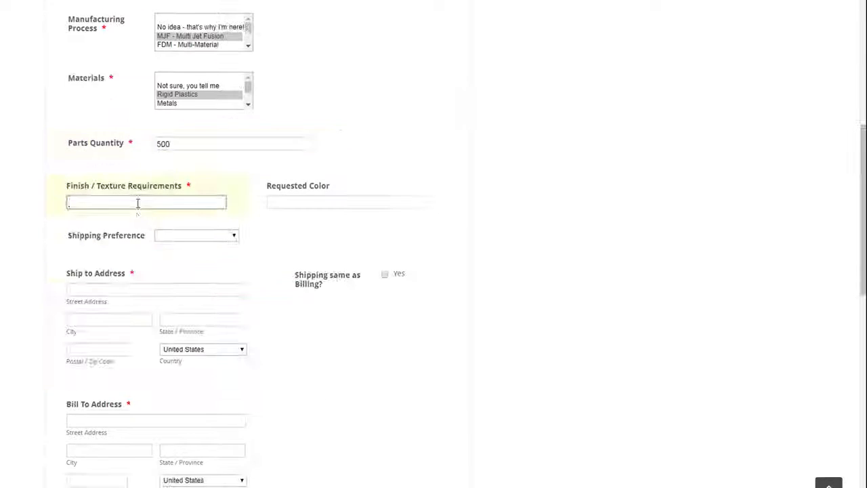
pyautogui.write('clear')
pyautogui.press('Tab')
pyautogui.write('red')
pyautogui.press('Tab')
pyautogui.press('2')
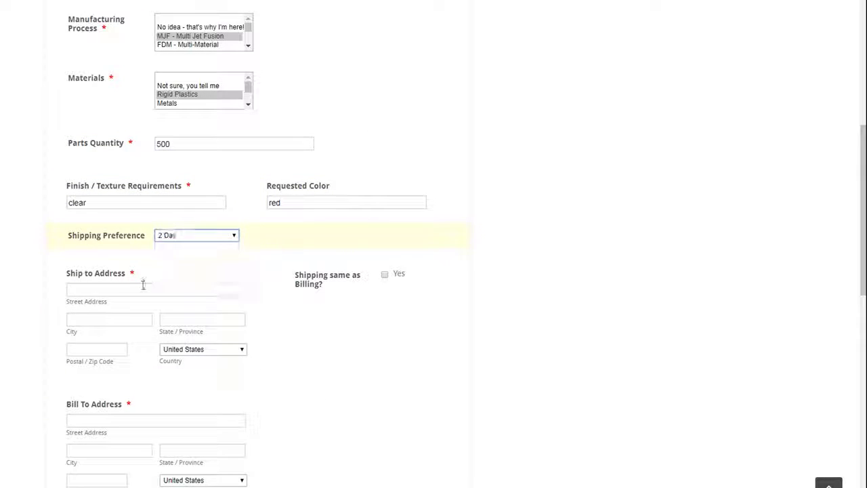
# Fill in the shipping address, mark billing same as shipping, and choose Email Message as referral source.
pyautogui.press('Tab')
pyautogui.write('123 main st.')
pyautogui.press('Tab')
pyautogui.press('space')
pyautogui.click(101, 321)
pyautogui.write('portland')
pyautogui.press('Tab')
pyautogui.write('oregon')
pyautogui.press('Tab')
pyautogui.write('97140')
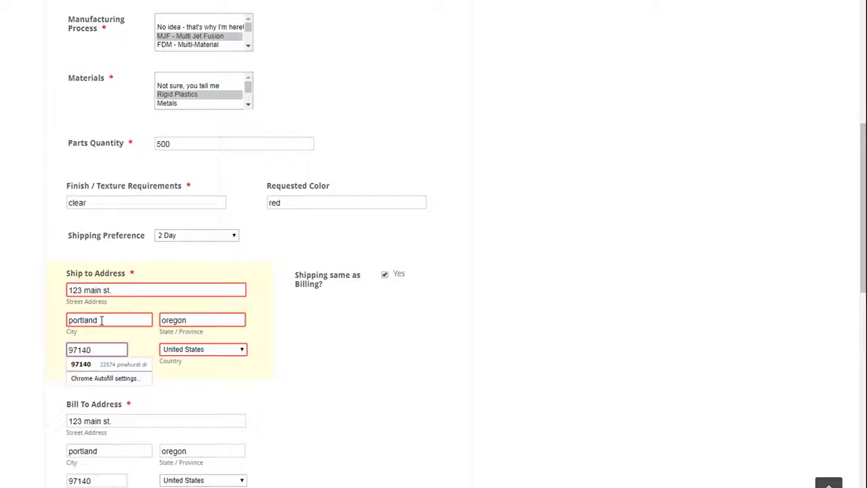
pyautogui.press('Tab')
pyautogui.press('Tab')
pyautogui.press('Down')
pyautogui.press('Down')
# Attach the file 1002749 REV A.STEP to the request.
pyautogui.scroll(-1, 135, 404)
pyautogui.click(136, 405)
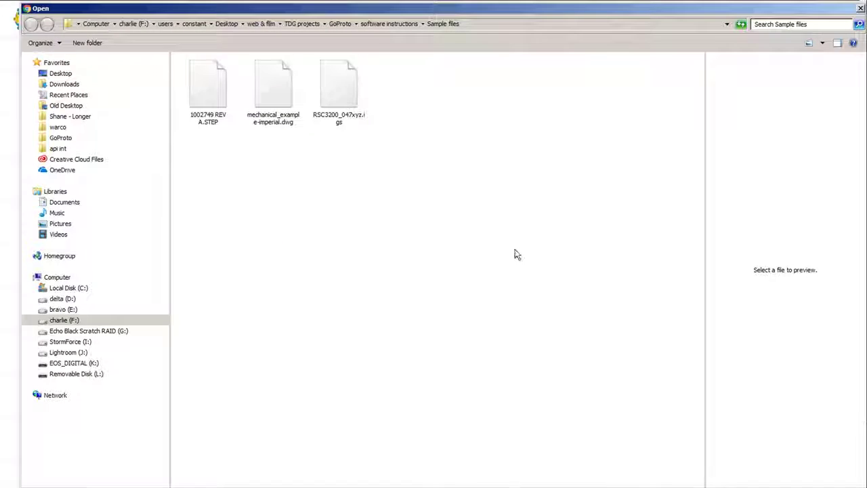
pyautogui.click(208, 81)
pyautogui.press('Return')
# Enter the captcha text and submit the quote request.
pyautogui.scroll(-3, 377, 339)
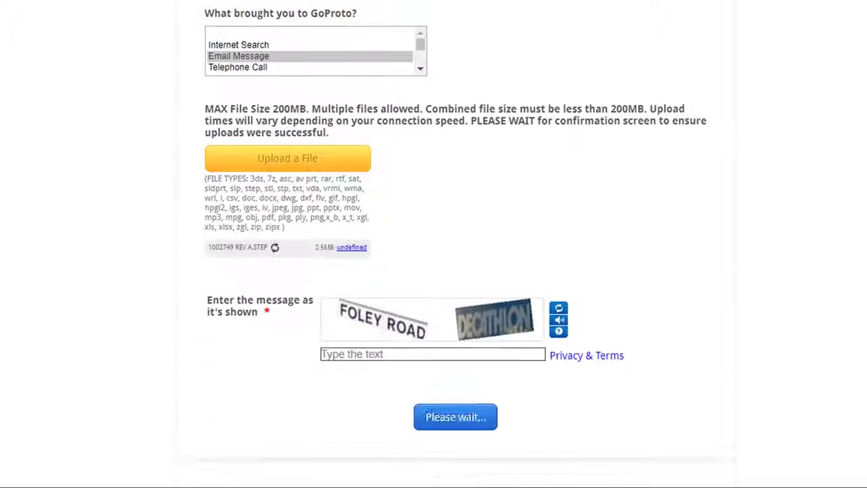
pyautogui.click(384, 326)
pyautogui.write('foley')
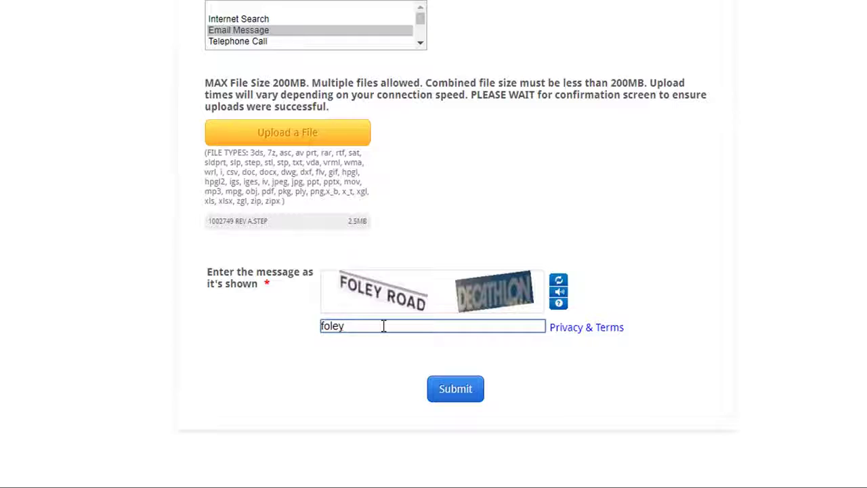
pyautogui.write(' road decathlon')
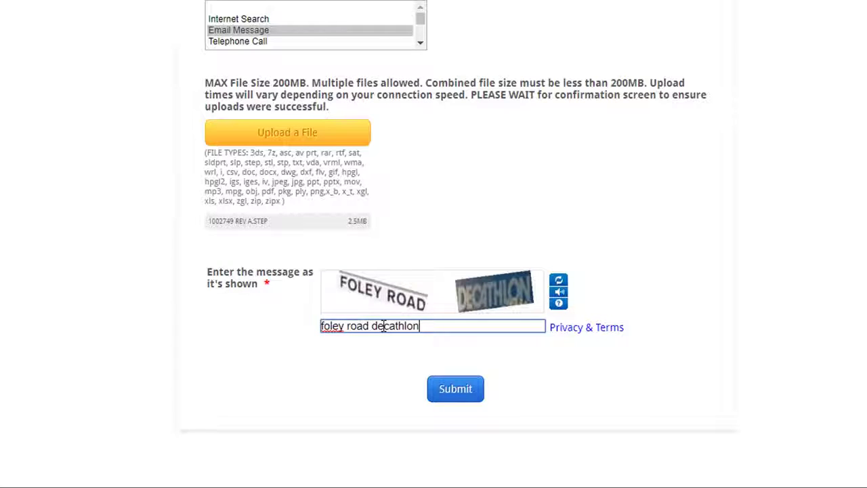
pyautogui.press('Return')
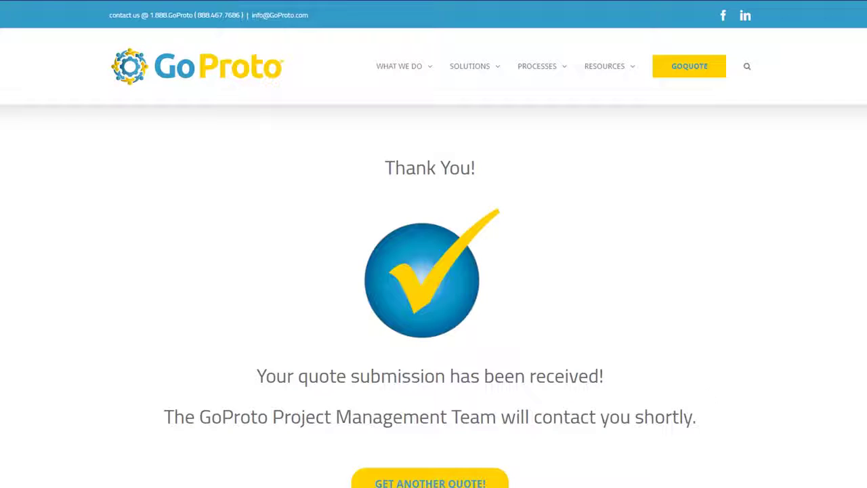
# Scroll down the Thank You confirmation page.
pyautogui.scroll(-1, 361, 218)
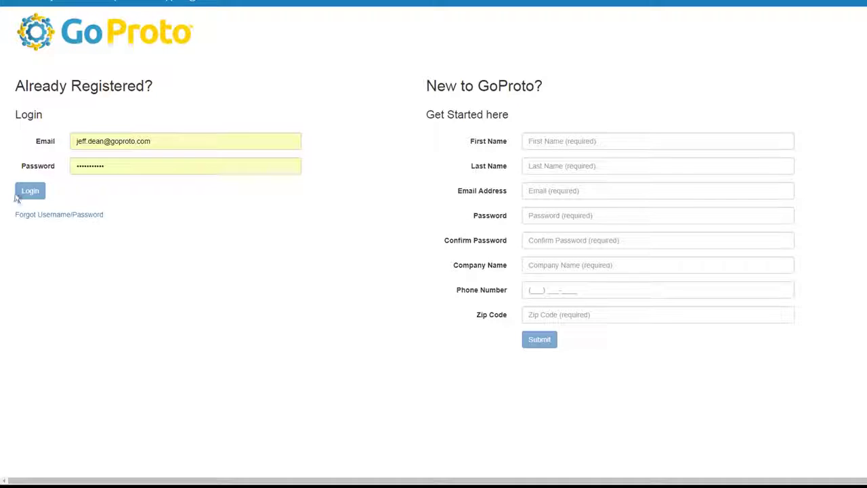
# Log in, start a new quote and upload 1_SHELF_3_CONICAL_TUBE_HOLDER.SLDPRT.
pyautogui.click(27, 192)
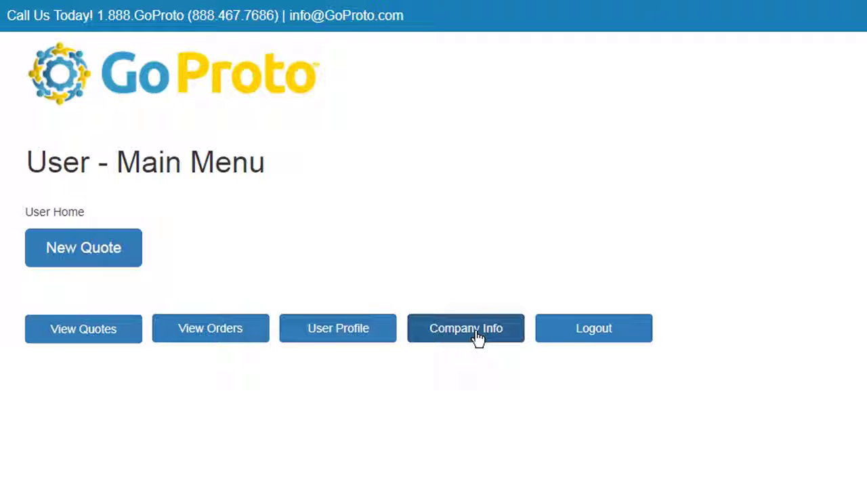
pyautogui.click(71, 252)
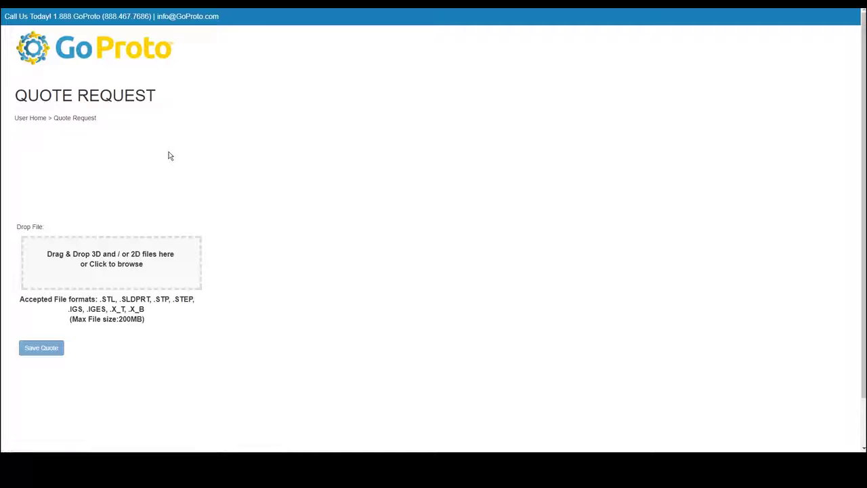
pyautogui.click(117, 270)
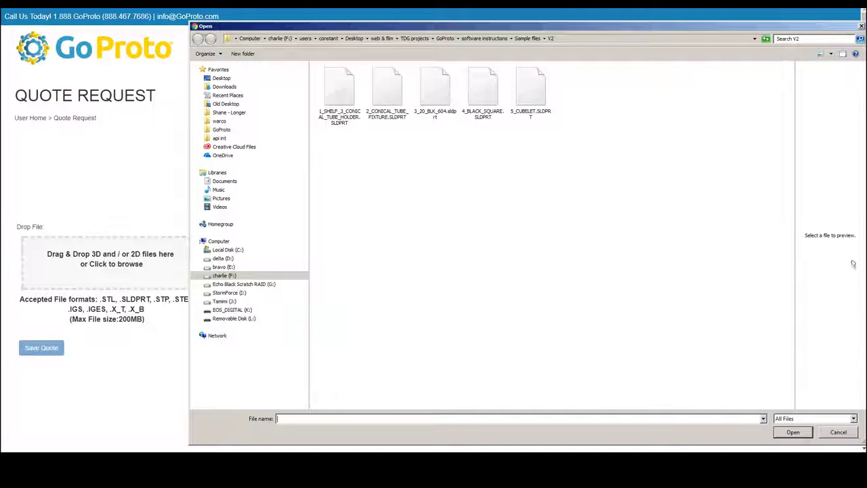
pyautogui.press('Return')
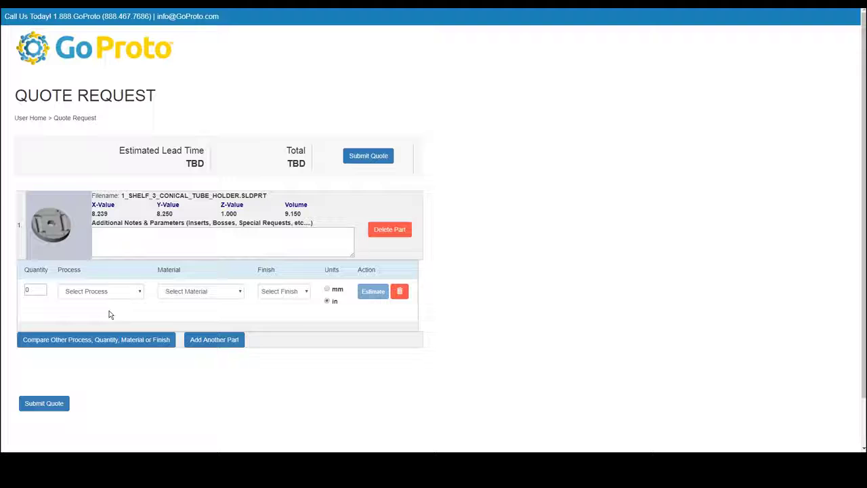
# Price the tube holder at quantity 5, MJF, Nylon PA12, STD - Matte Grey finish.
pyautogui.doubleClick(41, 290)
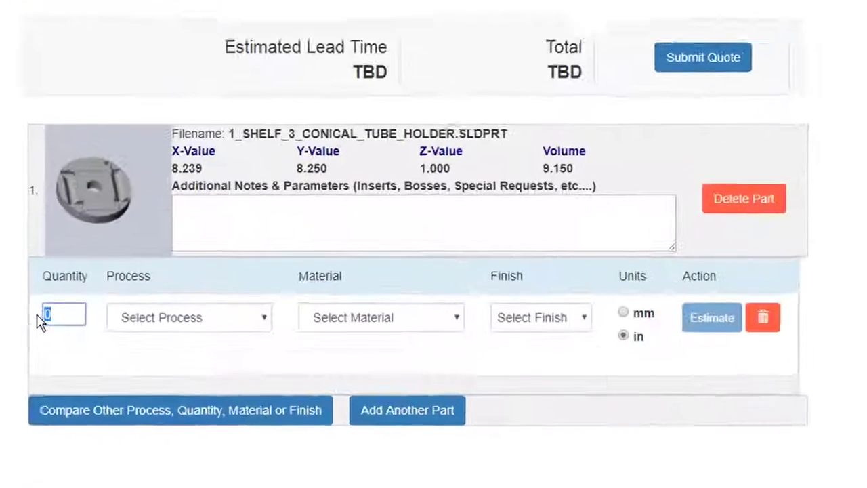
pyautogui.write('5')
pyautogui.click(245, 330)
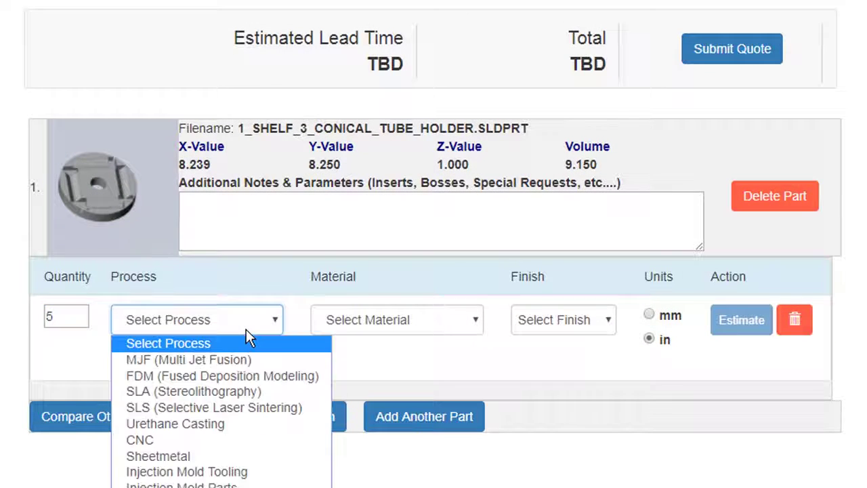
pyautogui.click(228, 359)
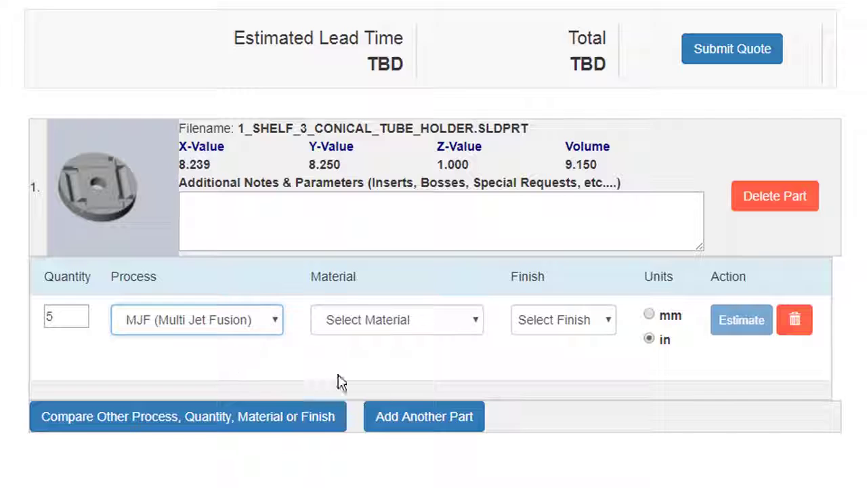
pyautogui.click(446, 328)
pyautogui.click(433, 360)
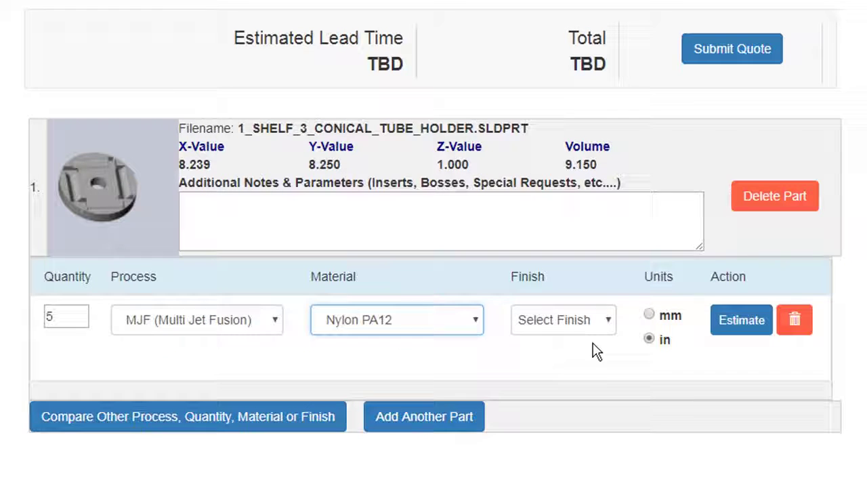
pyautogui.click(593, 323)
pyautogui.click(585, 359)
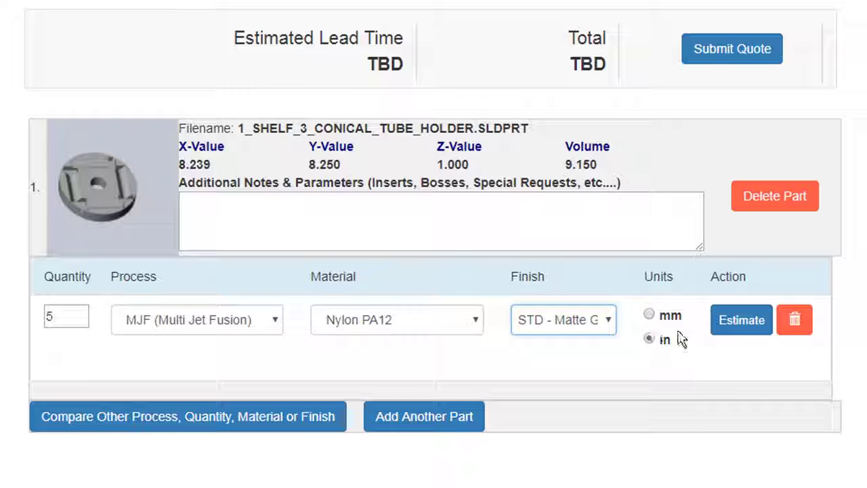
pyautogui.click(754, 328)
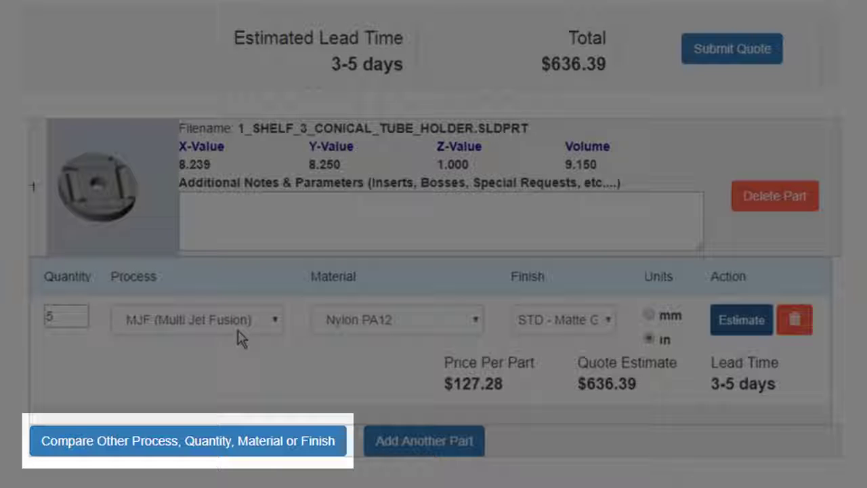
# Add and price a comparison line: quantity 10, FDM, ABS Blue, STD finish.
pyautogui.click(217, 449)
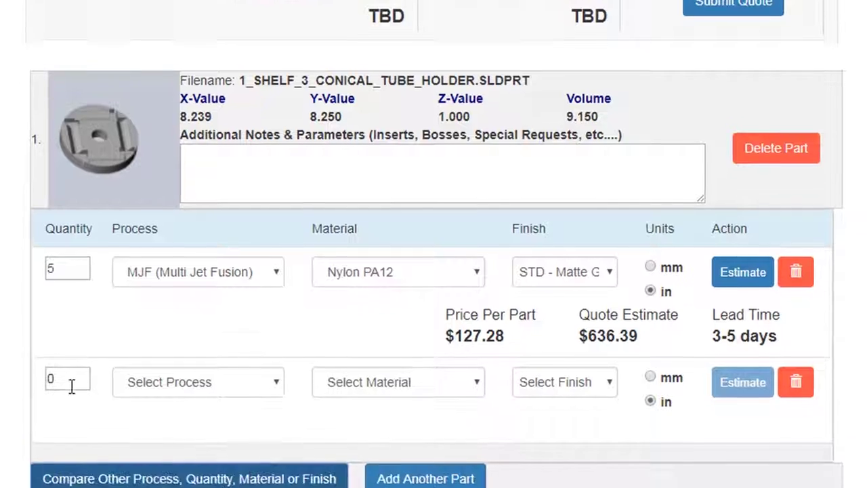
pyautogui.moveTo(71, 432); pyautogui.dragTo(31, 438)
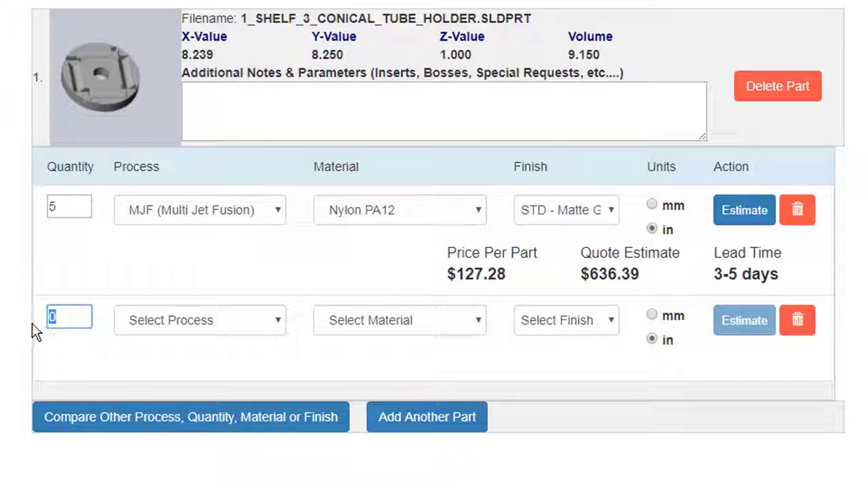
pyautogui.write('10')
pyautogui.click(251, 438)
pyautogui.click(224, 70)
pyautogui.click(400, 320)
pyautogui.click(363, 100)
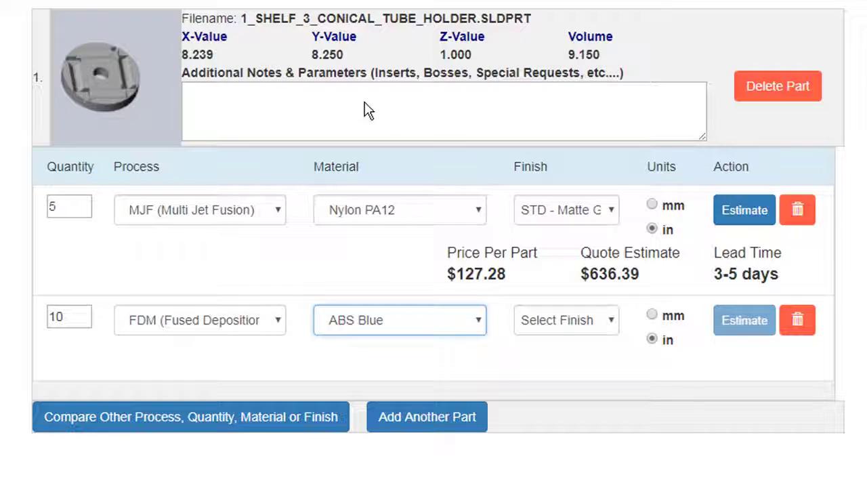
pyautogui.click(612, 326)
pyautogui.click(569, 349)
pyautogui.click(739, 322)
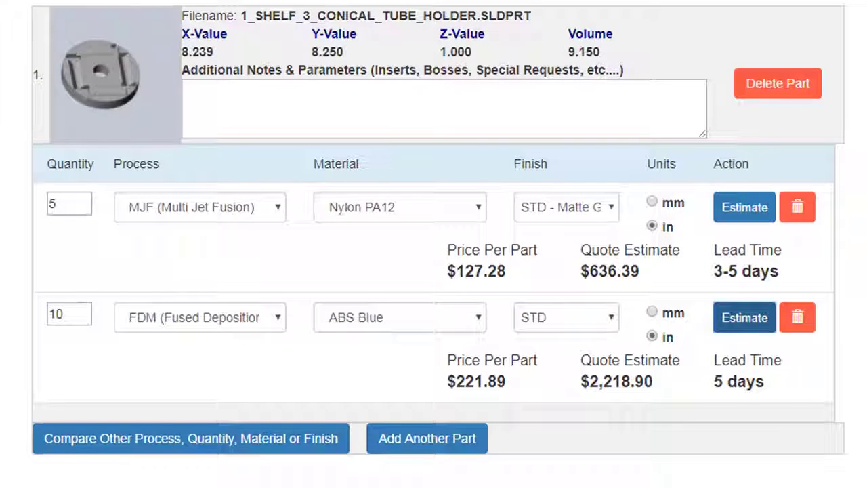
pyautogui.scroll(-2, 739, 323)
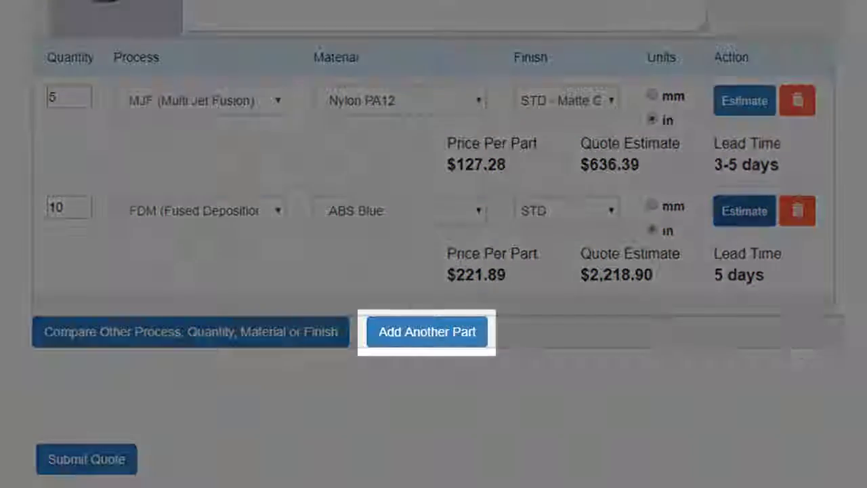
# Upload 2_CONICAL_TUBE_FIXTURE.SLDPRT as another part in the quote.
pyautogui.click(437, 347)
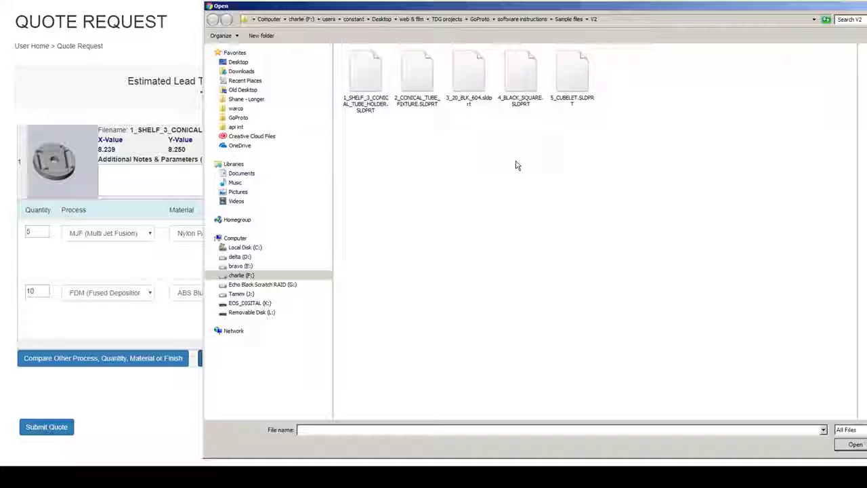
pyautogui.click(385, 110)
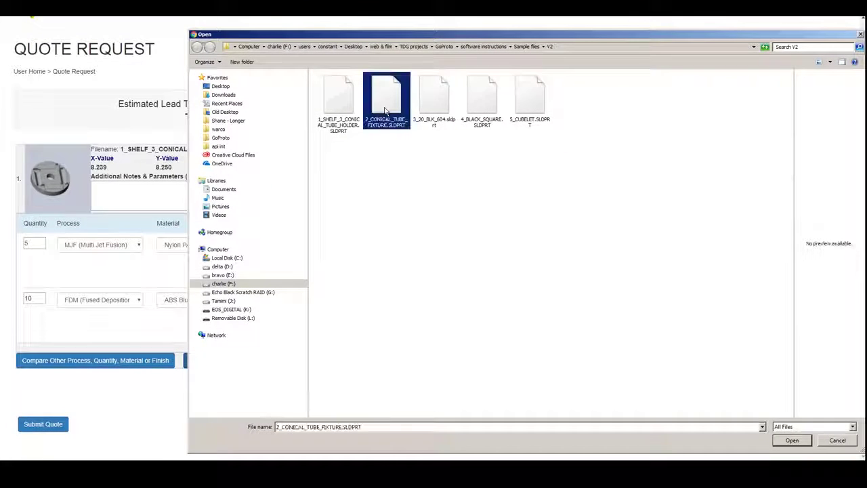
pyautogui.click(793, 440)
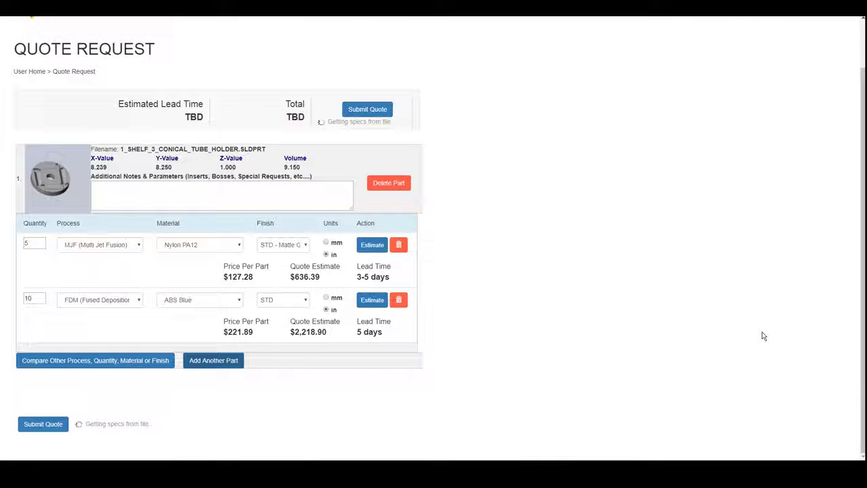
pyautogui.scroll(-2, 405, 330)
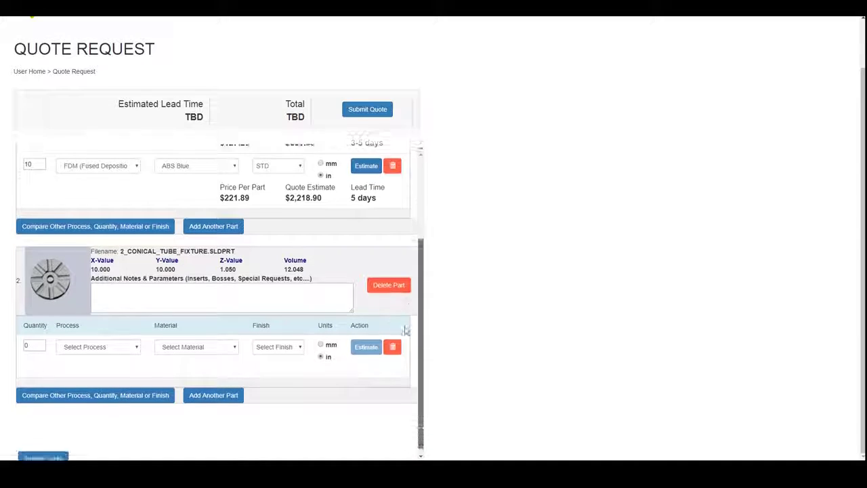
# Set the new part to quantity 15, CNC, BRASS, with DEBURR finish.
pyautogui.doubleClick(29, 340)
pyautogui.write('15')
pyautogui.click(98, 340)
pyautogui.click(81, 249)
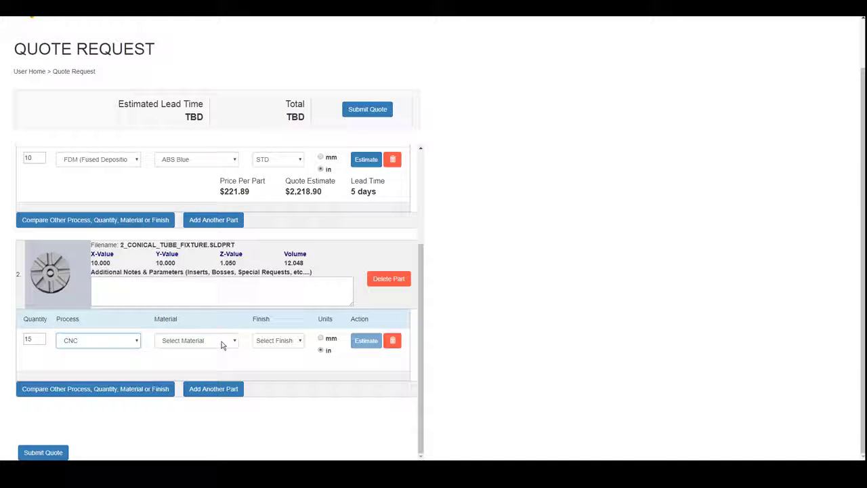
pyautogui.click(220, 341)
pyautogui.click(180, 285)
pyautogui.click(278, 340)
pyautogui.click(298, 359)
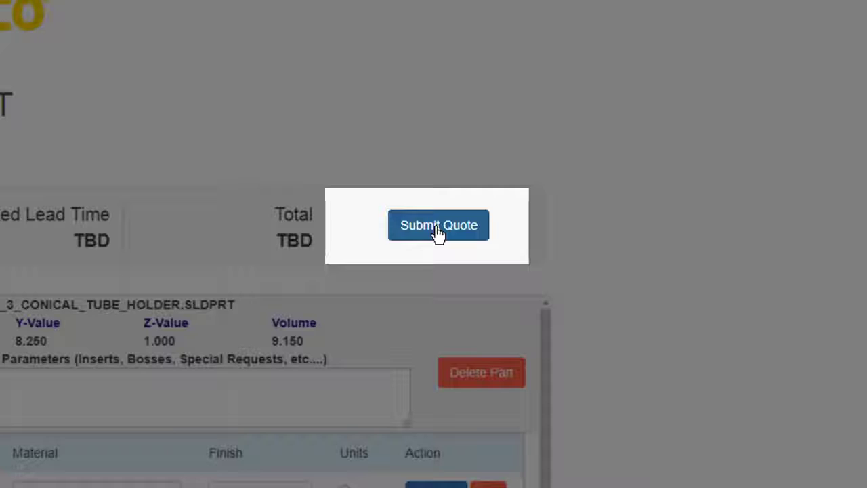
# Submit the quote with both parts so it is saved.
pyautogui.click(439, 231)
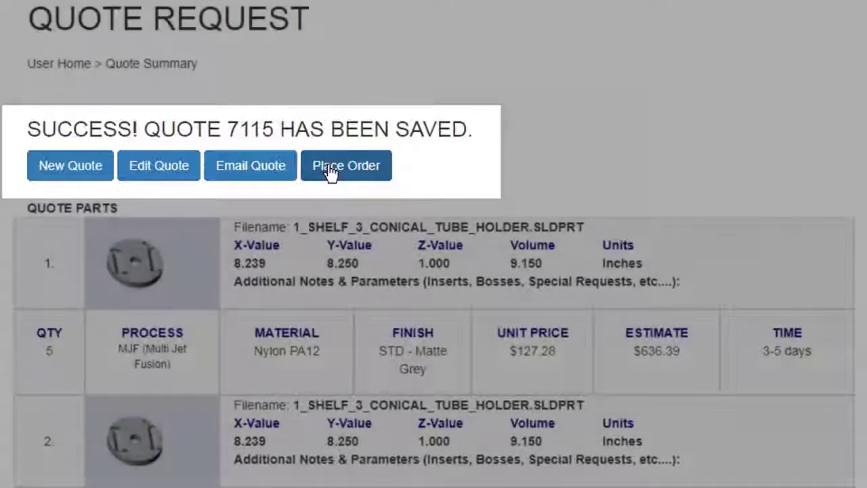
# Start an order, select the quote lines, accept the Terms and Conditions and place the order.
pyautogui.click(331, 170)
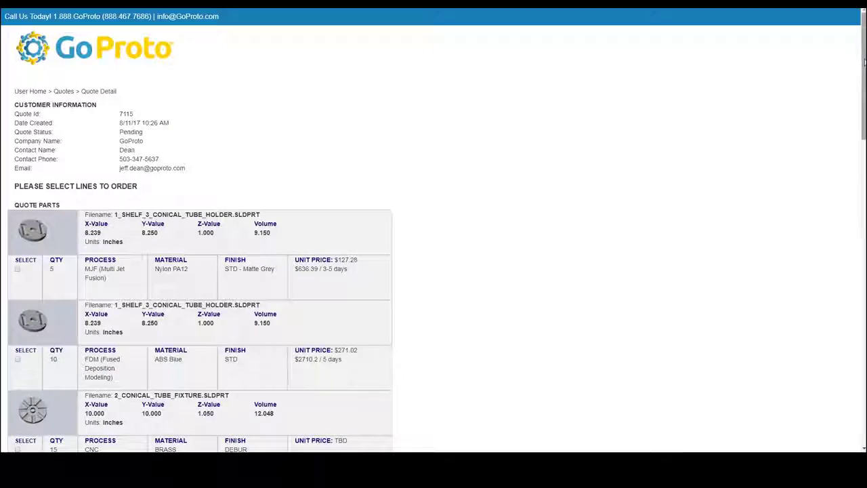
pyautogui.moveTo(865, 63); pyautogui.dragTo(864, 165)
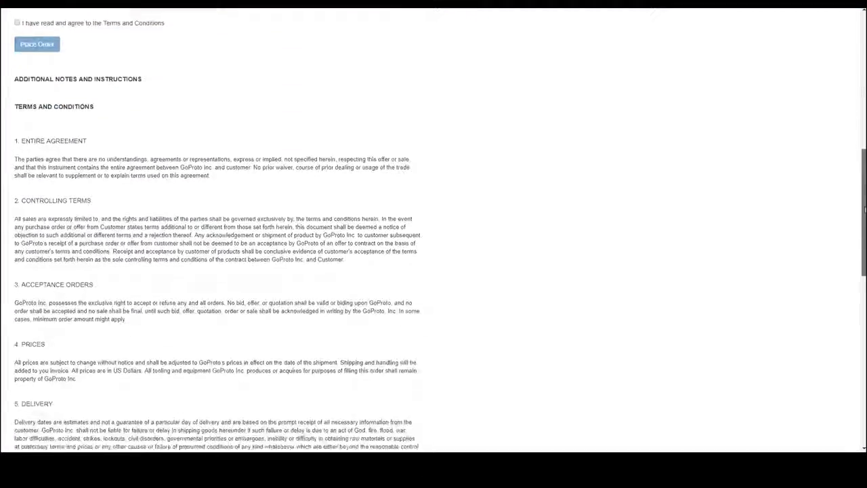
pyautogui.moveTo(865, 210); pyautogui.dragTo(835, 95)
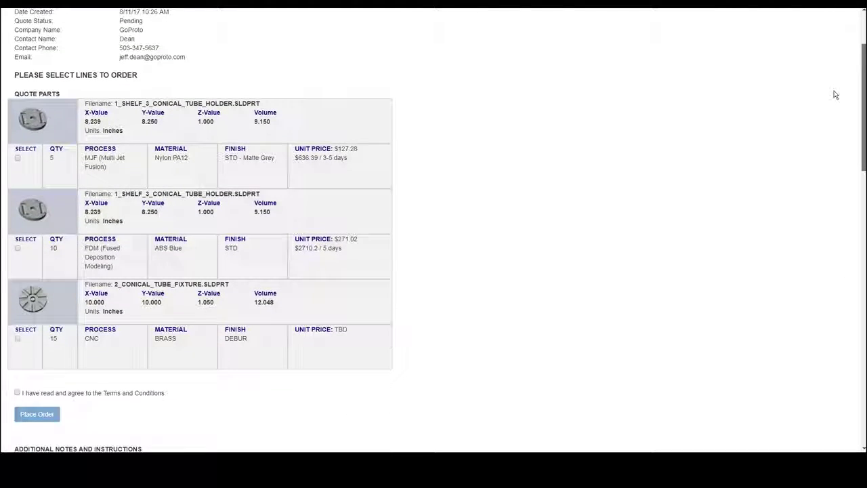
pyautogui.click(17, 157)
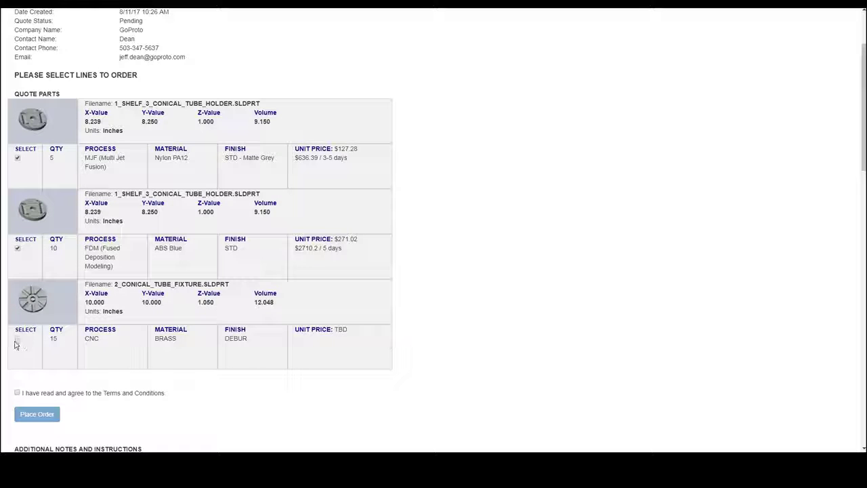
pyautogui.click(19, 392)
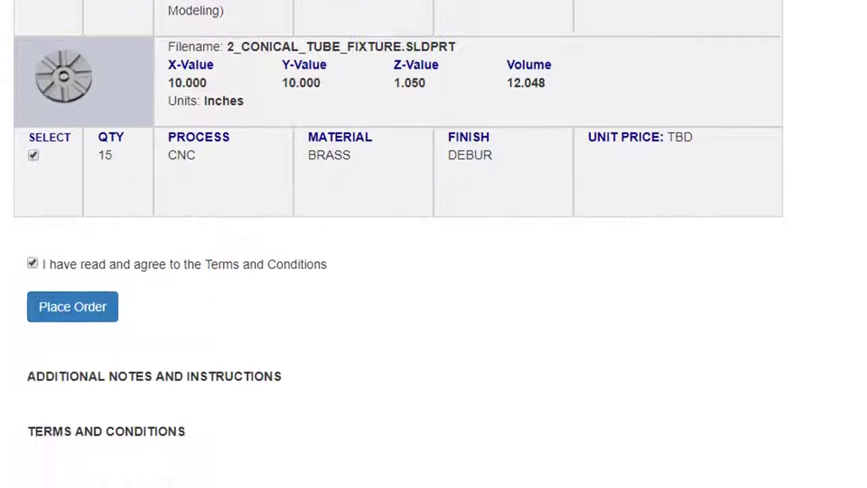
pyautogui.click(89, 243)
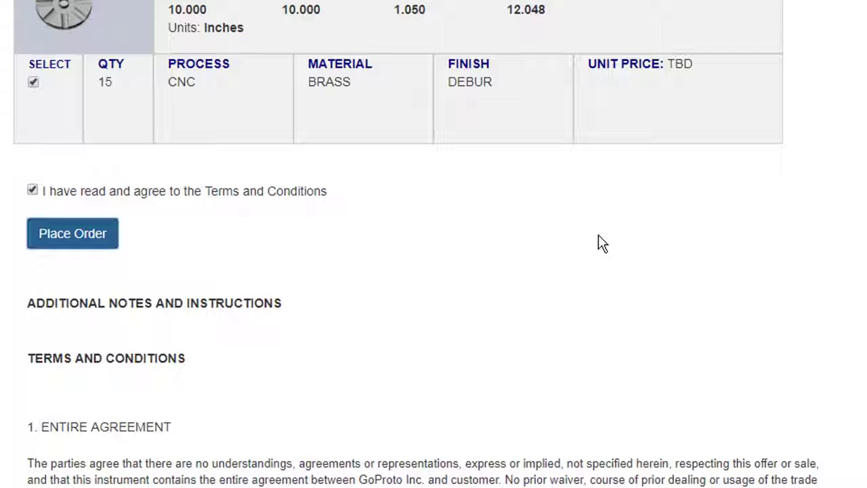